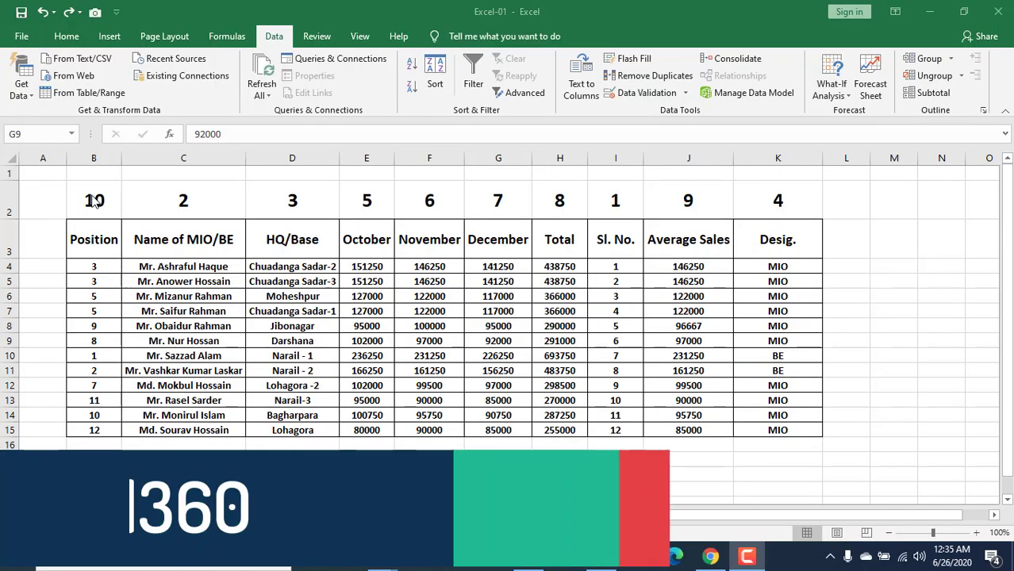
# Select the order numbers in row 2, from B2 across to K2.
pyautogui.click(306, 205)
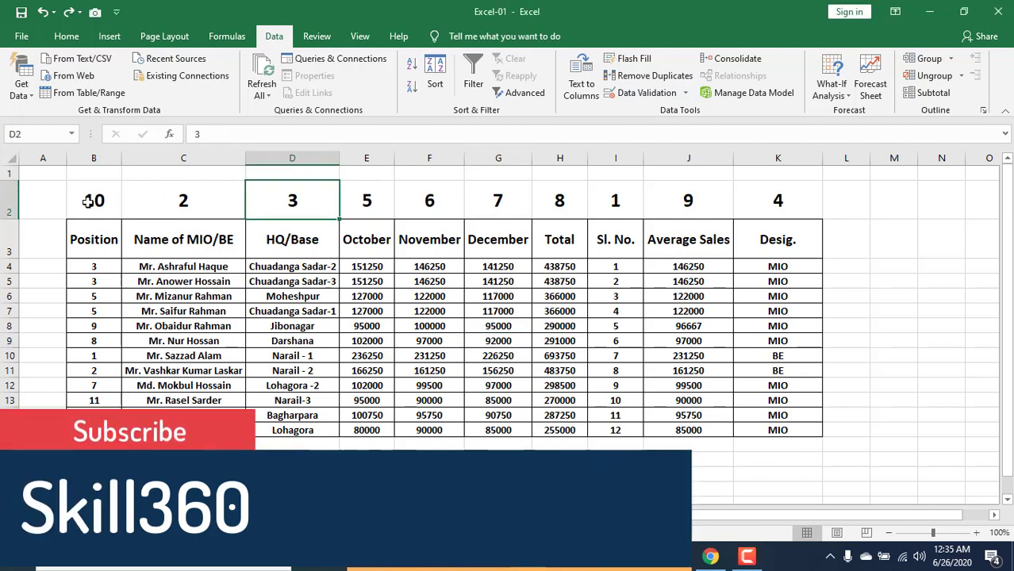
pyautogui.moveTo(91, 201)
pyautogui.mouseDown()
pyautogui.moveTo(294, 222)
pyautogui.moveTo(760, 207)
pyautogui.mouseUp()
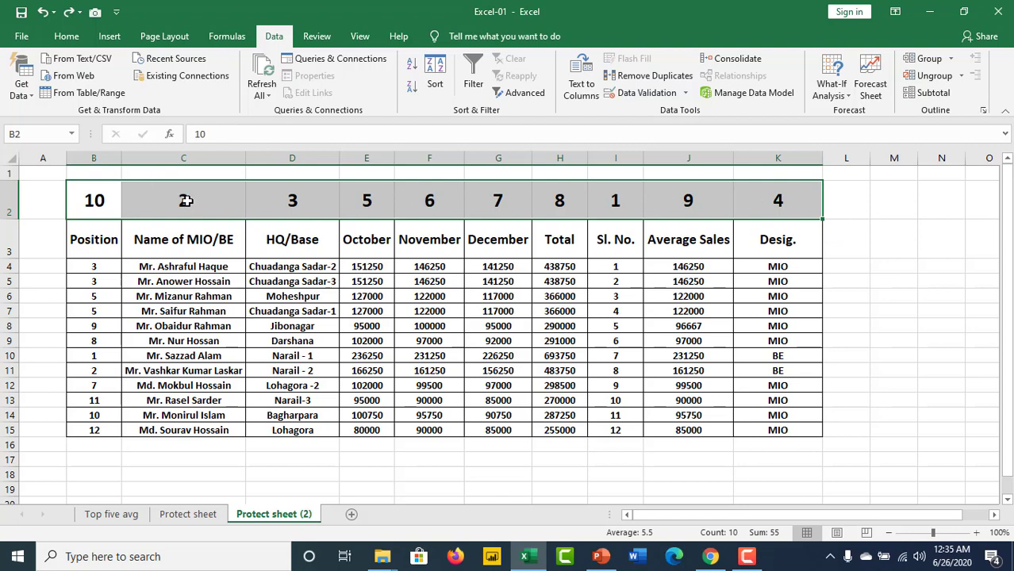
# Show the Home formatting commands and select order number 1 in I2, above Sl. No.
pyautogui.click(66, 37)
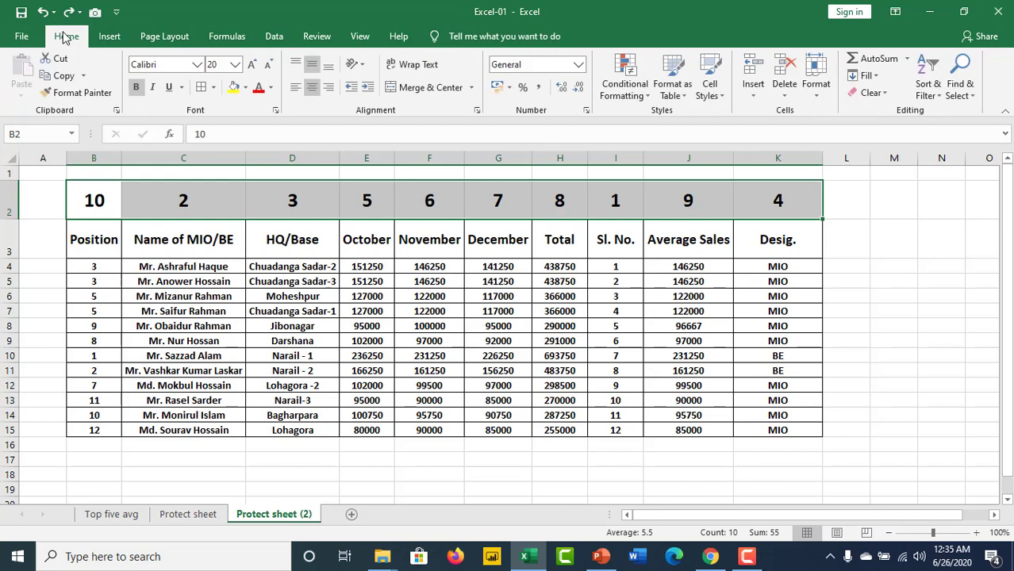
pyautogui.click(203, 89)
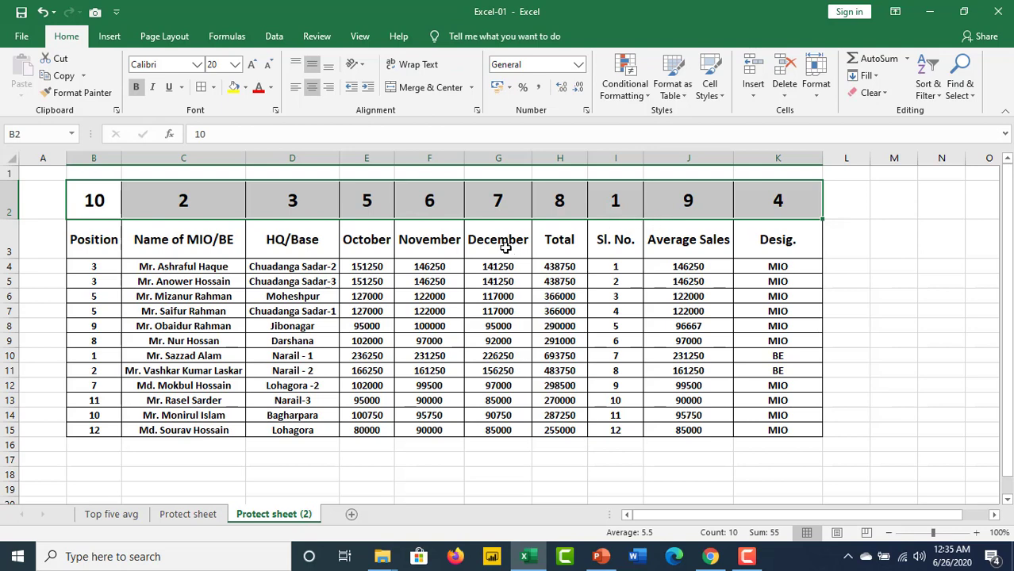
pyautogui.click(622, 199)
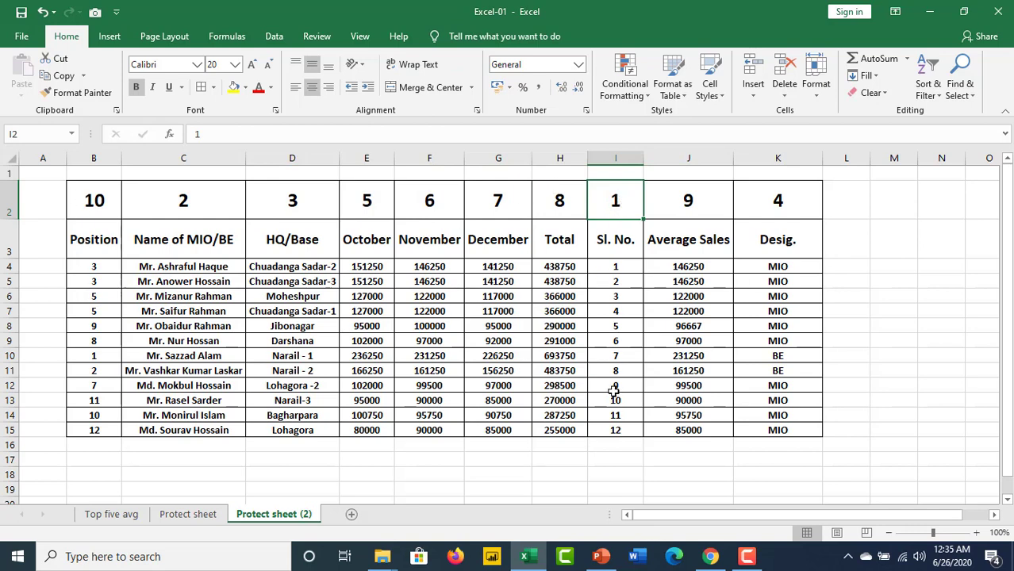
pyautogui.click(619, 237)
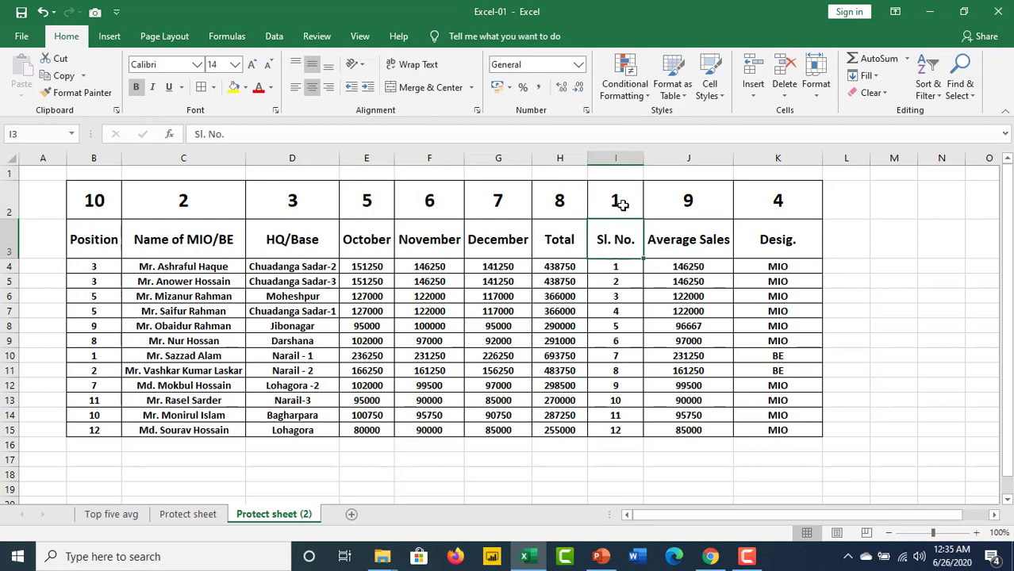
pyautogui.click(622, 205)
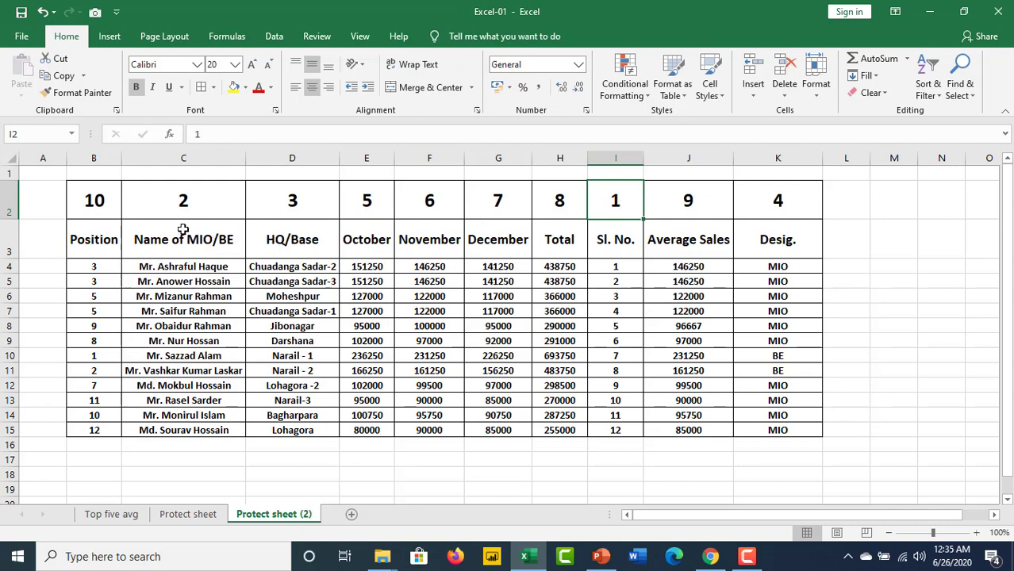
pyautogui.click(169, 207)
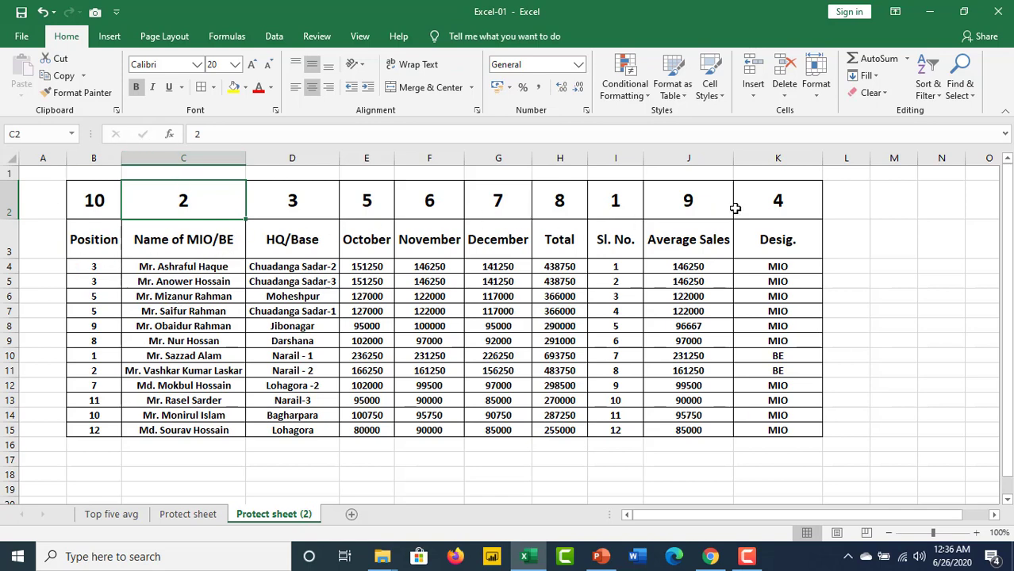
# Select the row-2 order numbers, then check cell I2 and the Total and Sl. No. headers.
pyautogui.moveTo(777, 200)
pyautogui.mouseDown()
pyautogui.moveTo(211, 226)
pyautogui.moveTo(81, 209)
pyautogui.mouseUp()
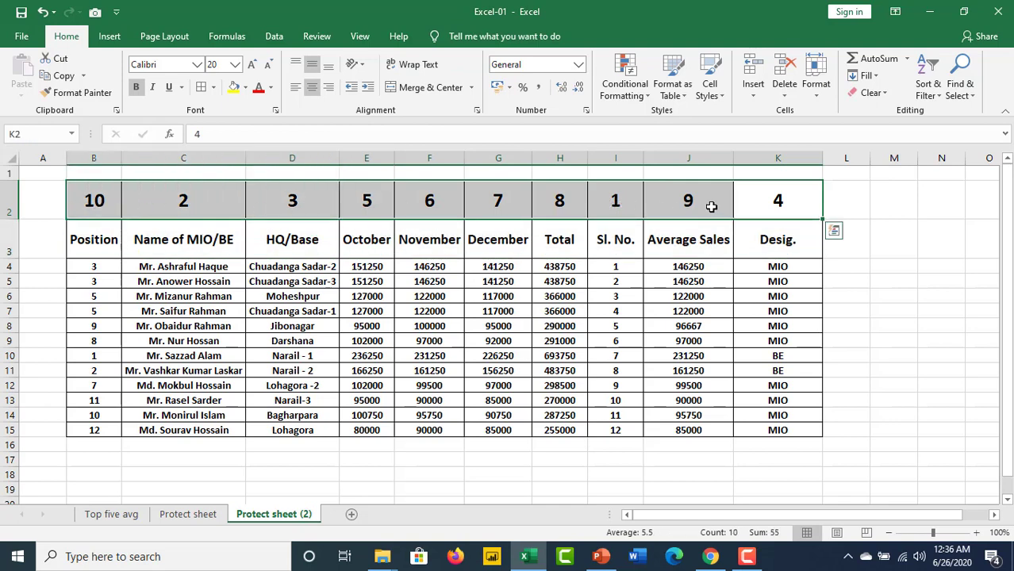
pyautogui.click(766, 200)
pyautogui.click(638, 208)
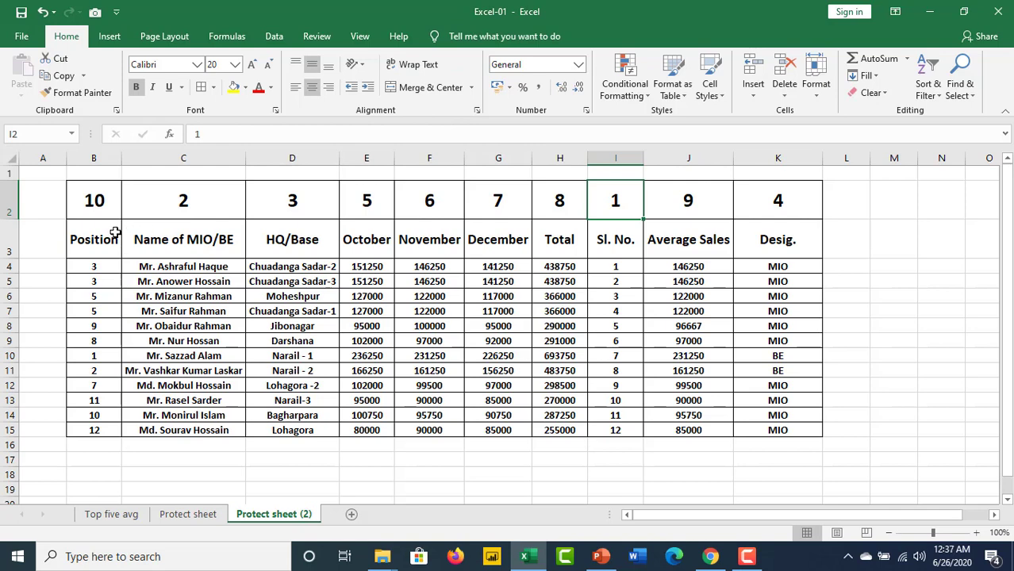
pyautogui.click(573, 242)
pyautogui.click(616, 242)
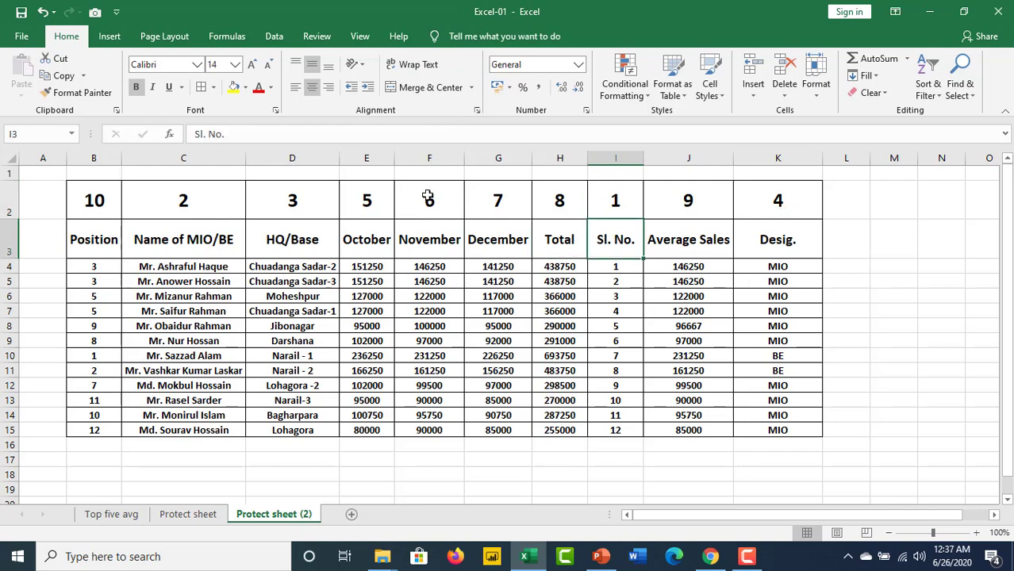
# Select order numbers and headers together as the range B2:K3.
pyautogui.moveTo(104, 200)
pyautogui.mouseDown()
pyautogui.moveTo(642, 268)
pyautogui.moveTo(691, 240)
pyautogui.moveTo(768, 239)
pyautogui.mouseUp()
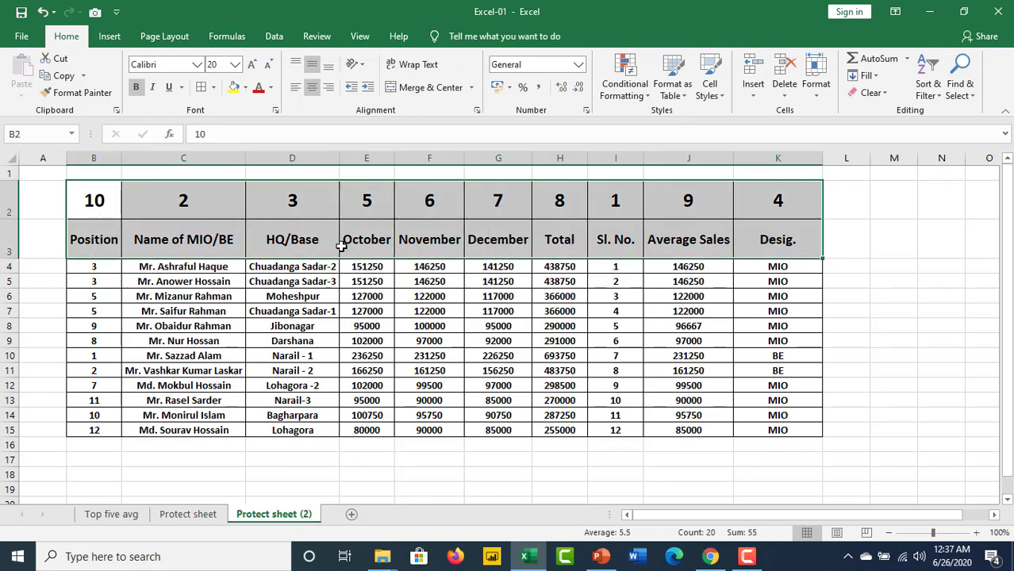
pyautogui.click(10, 238)
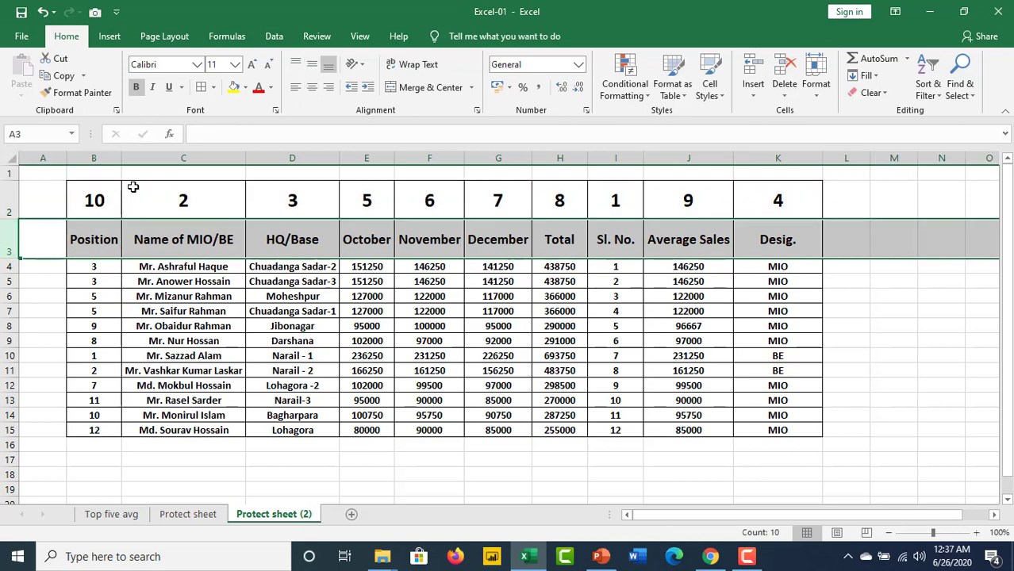
pyautogui.moveTo(10, 205); pyautogui.dragTo(10, 238)
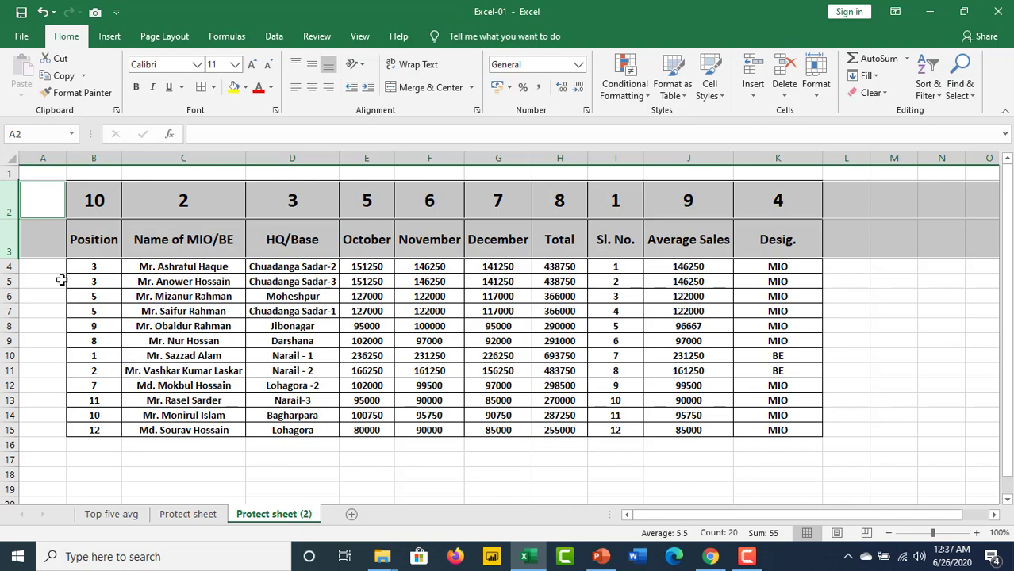
pyautogui.click(893, 355)
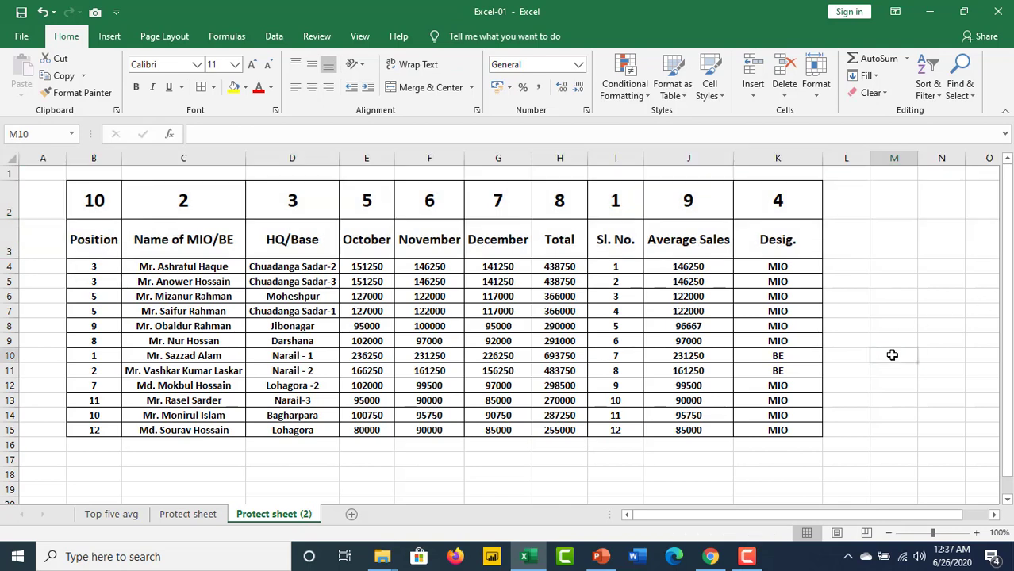
pyautogui.moveTo(97, 202)
pyautogui.mouseDown()
pyautogui.moveTo(238, 251)
pyautogui.moveTo(763, 227)
pyautogui.mouseUp()
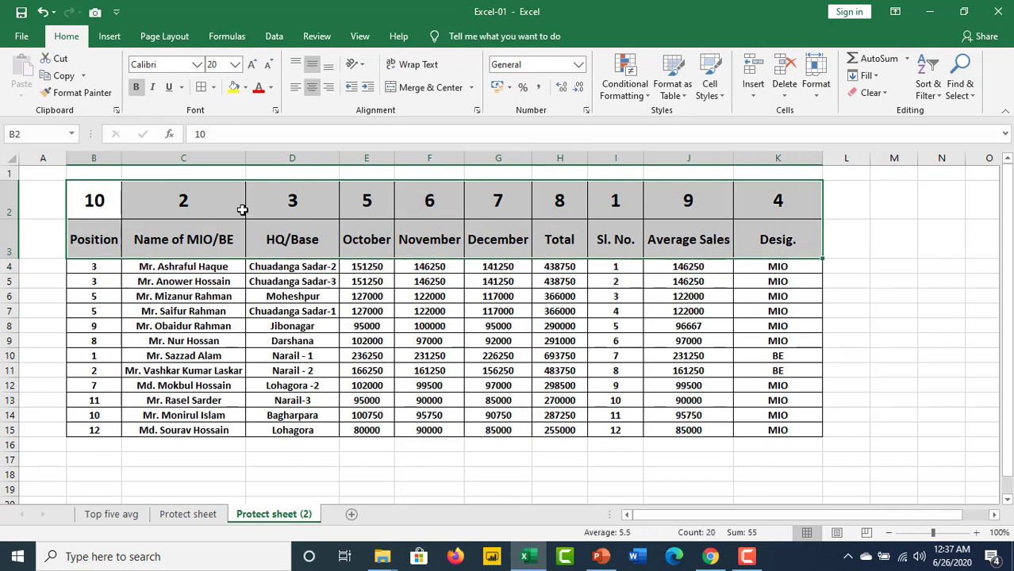
# Open the Data Sort dialog for B2:K3 and bring up its Sort Options.
pyautogui.click(273, 40)
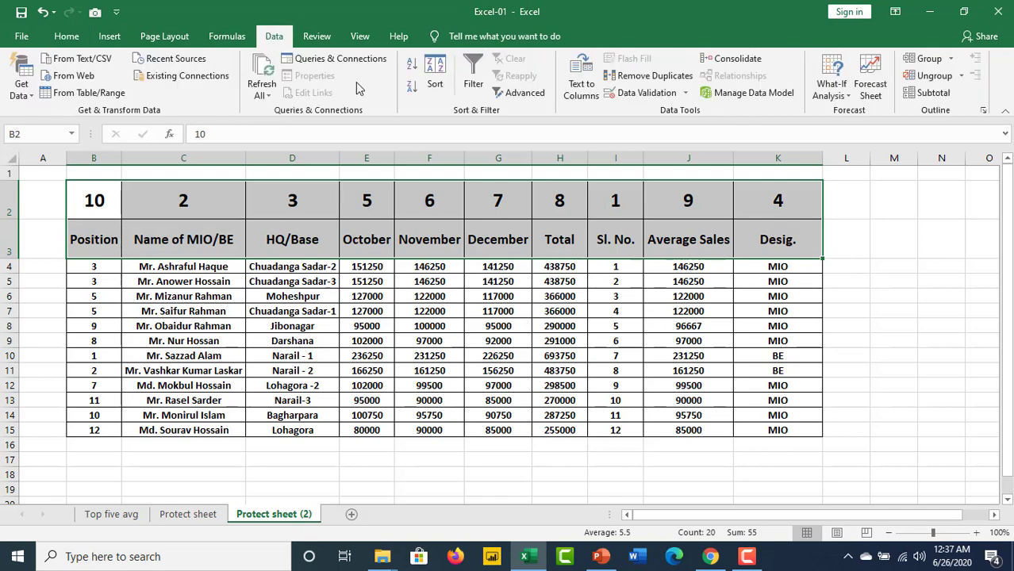
pyautogui.click(438, 75)
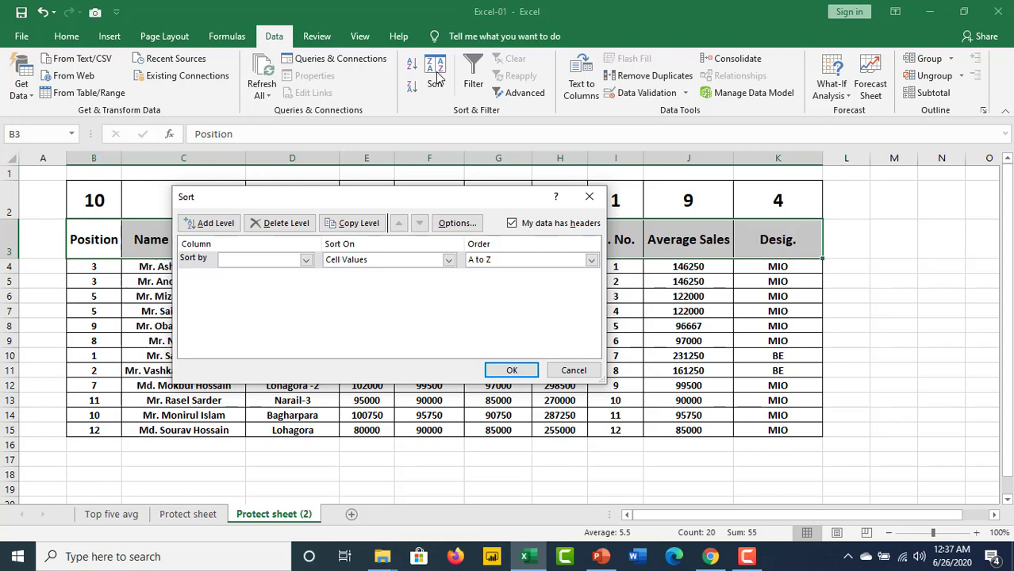
pyautogui.click(589, 199)
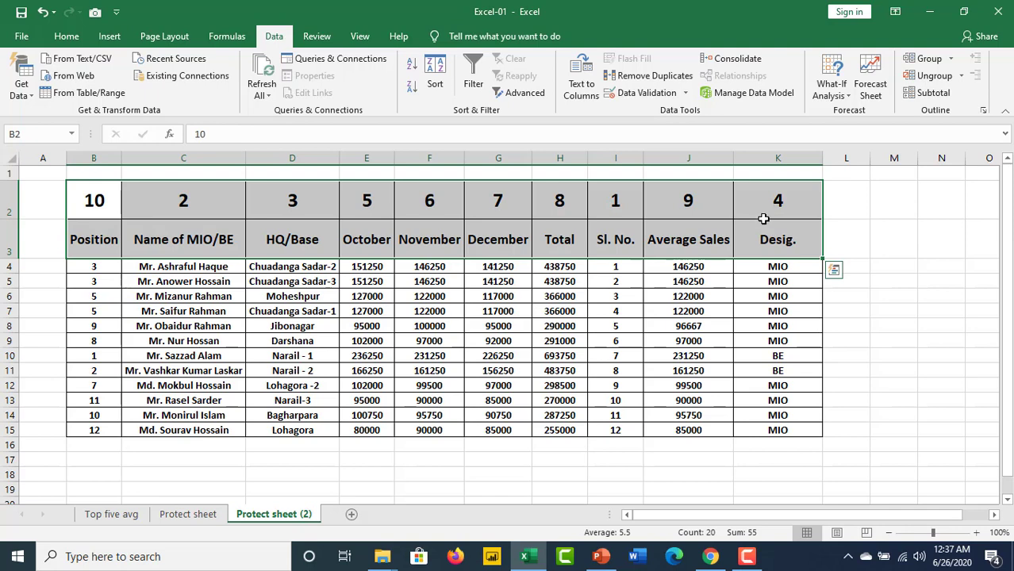
pyautogui.click(436, 80)
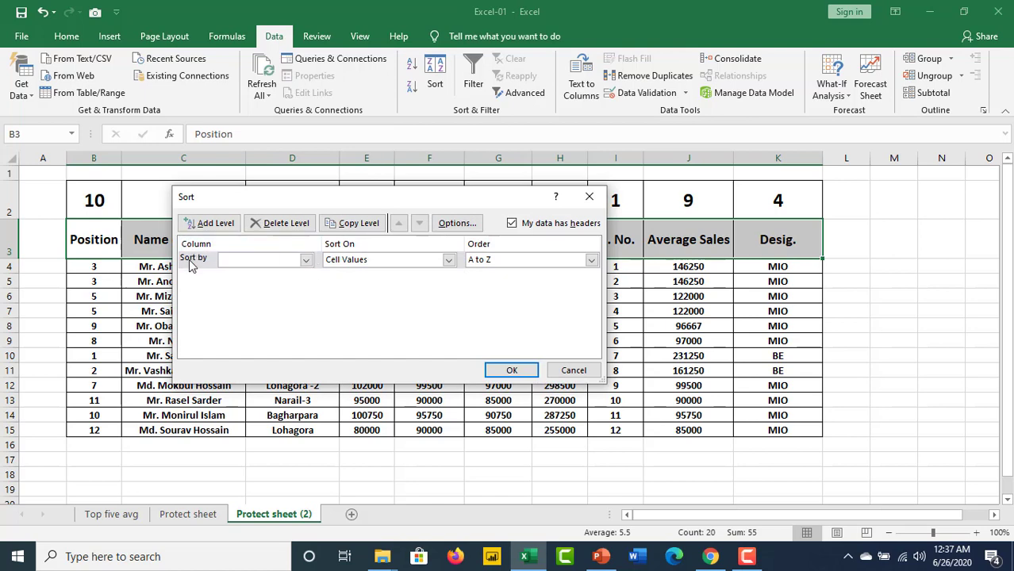
pyautogui.click(306, 261)
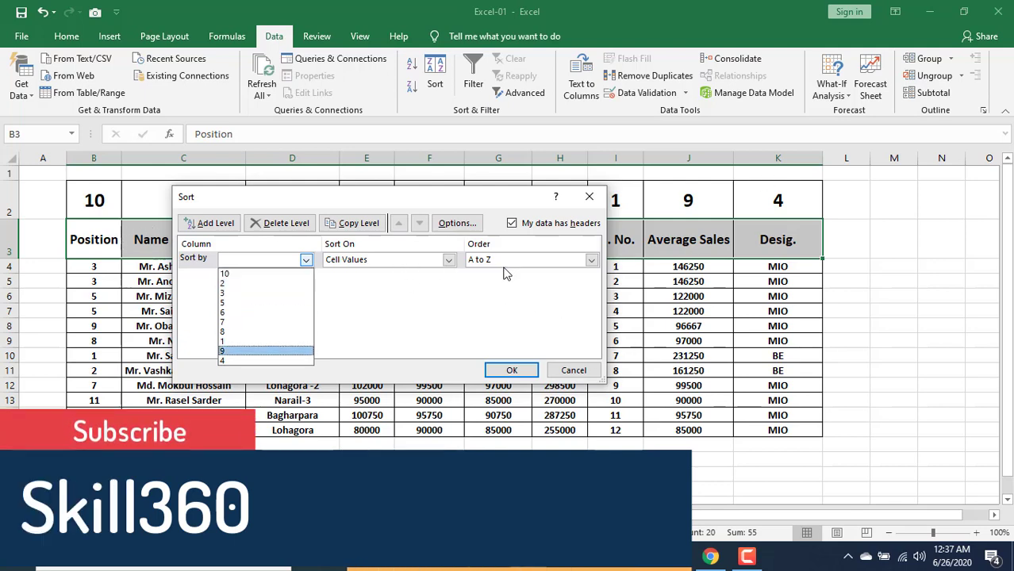
pyautogui.click(383, 314)
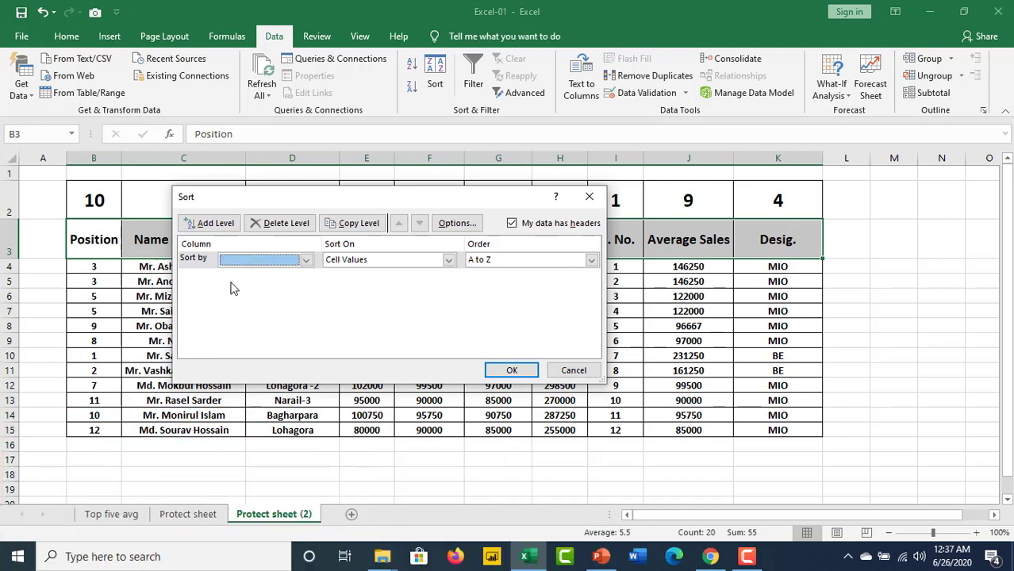
pyautogui.click(468, 225)
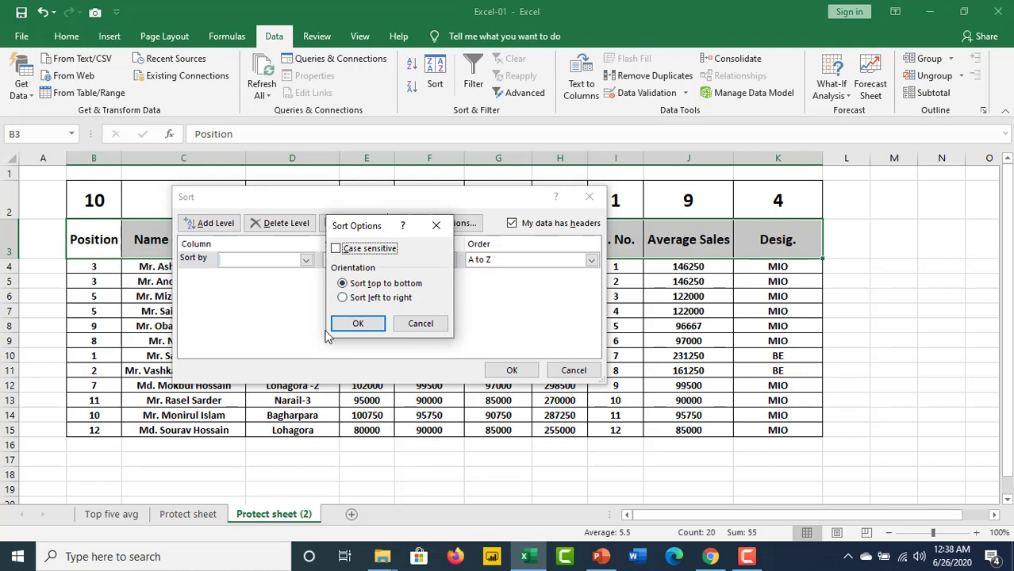
# Choose 'Sort left to right' in Sort Options and confirm with OK.
pyautogui.click(343, 299)
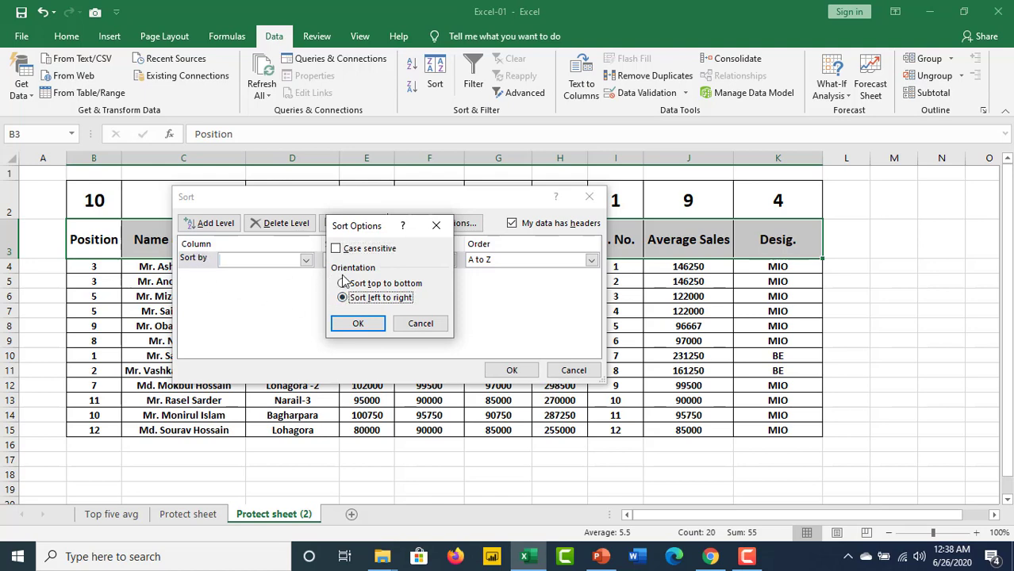
pyautogui.click(358, 325)
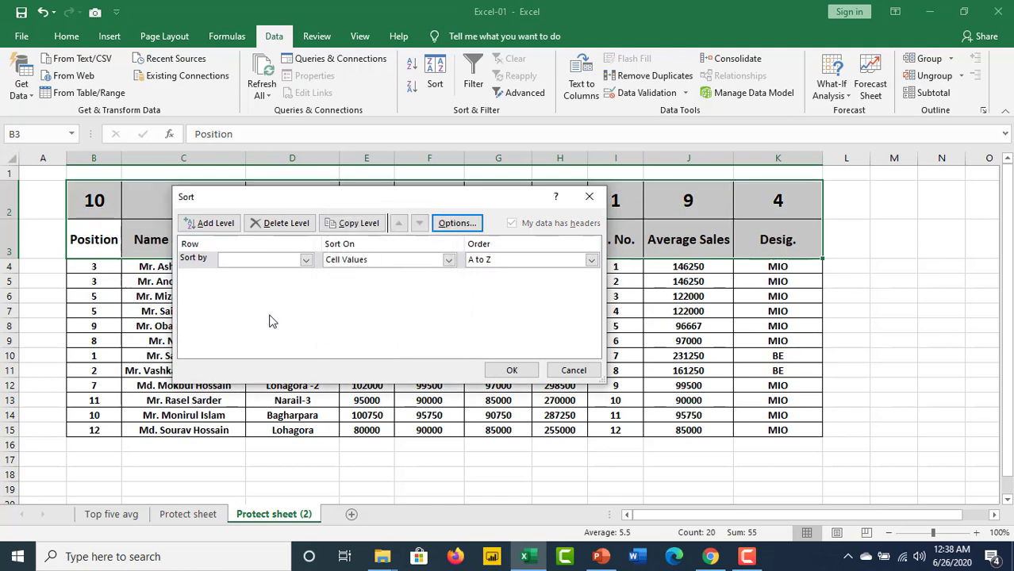
# Sort by Row 2, smallest to largest, so columns run 1–10 from Sl. No. to Position.
pyautogui.click(306, 262)
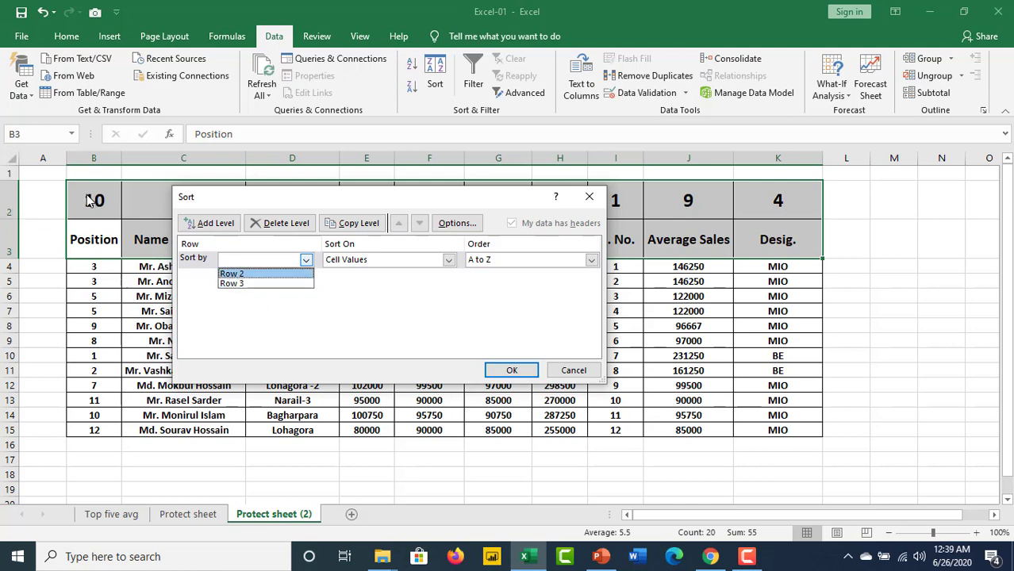
pyautogui.click(233, 273)
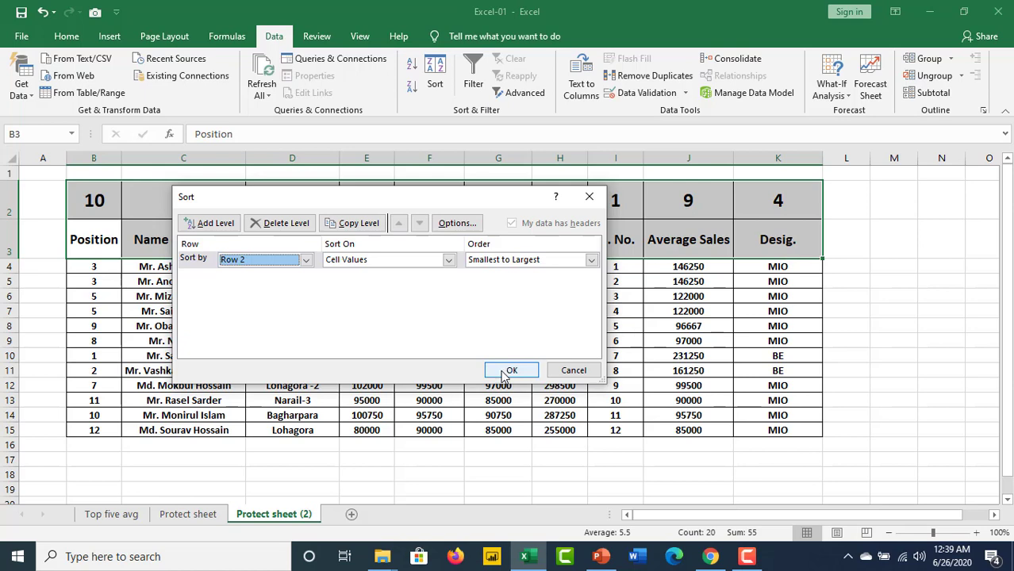
pyautogui.click(503, 373)
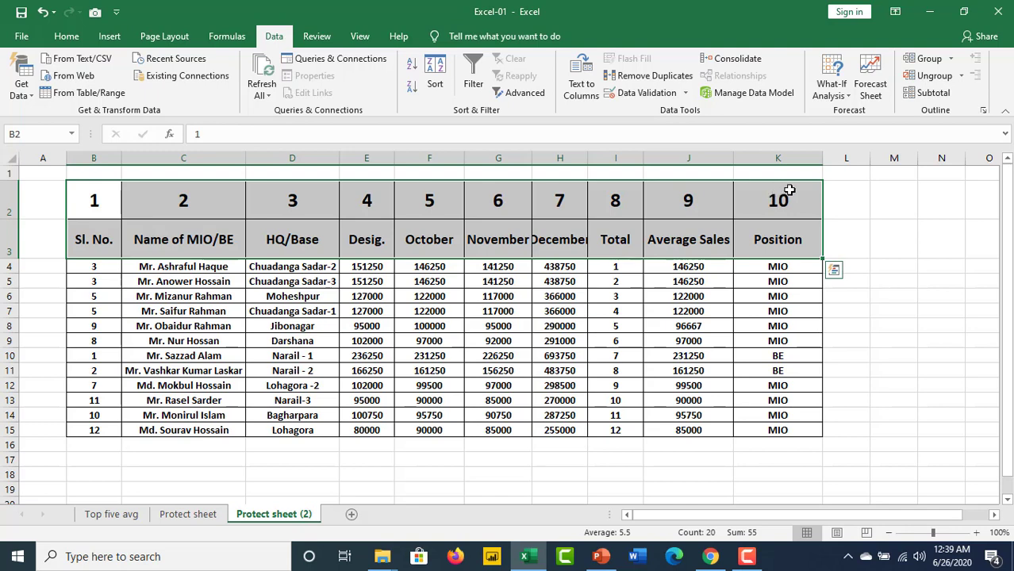
# Undo the sort with Ctrl+Z, restoring the 10, 2, 3, 5… column order.
pyautogui.hotkey('ctrl', 'z')
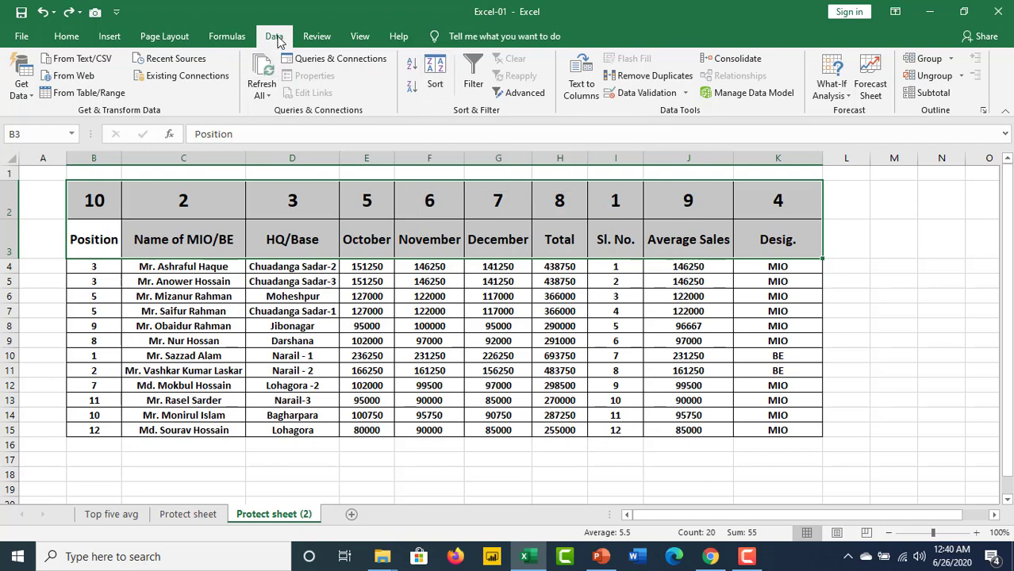
# Reopen the Sort dialog and switch its orientation to 'Sort left to right' in Options.
pyautogui.click(436, 85)
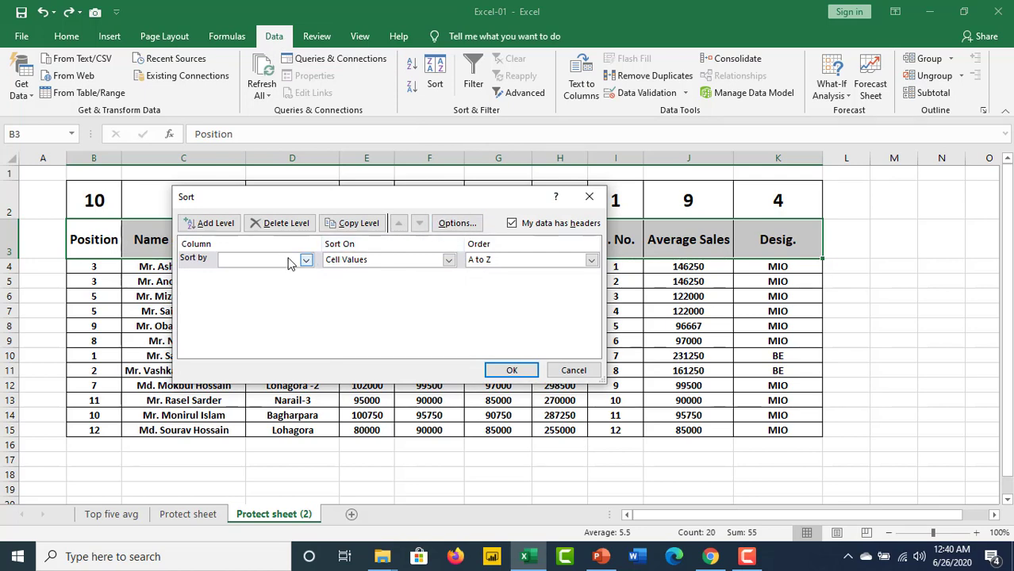
pyautogui.click(305, 260)
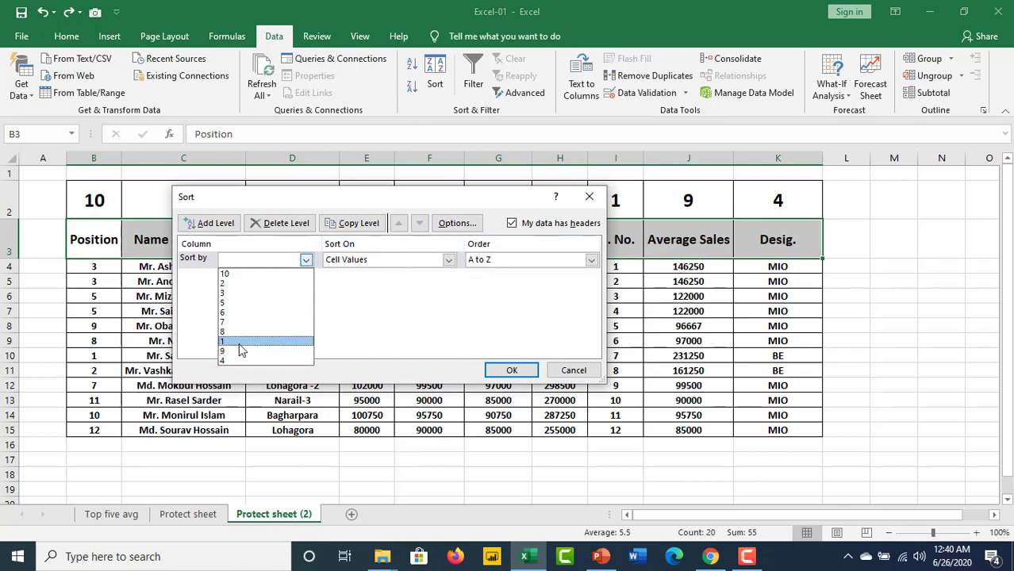
pyautogui.click(366, 329)
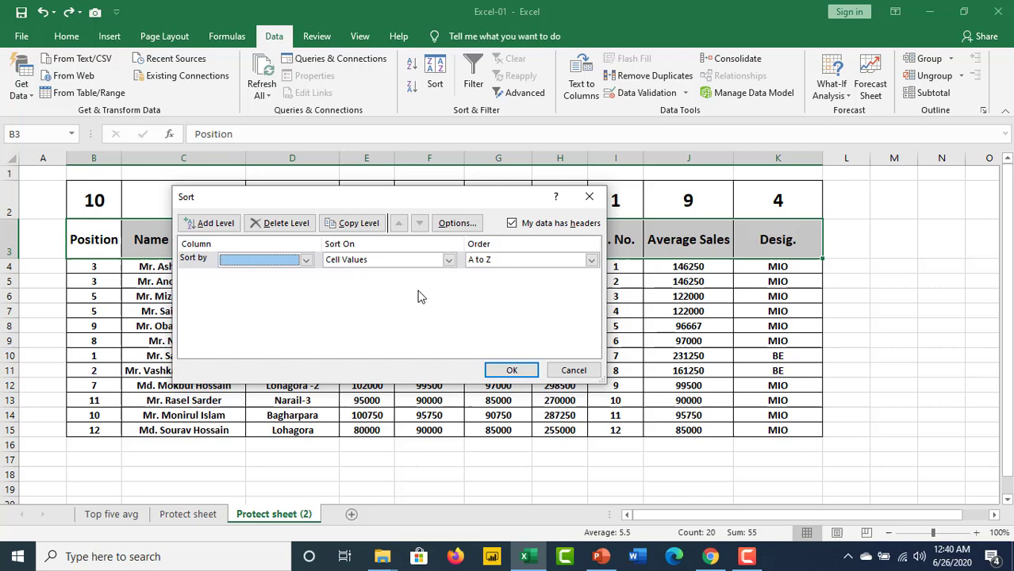
pyautogui.click(470, 225)
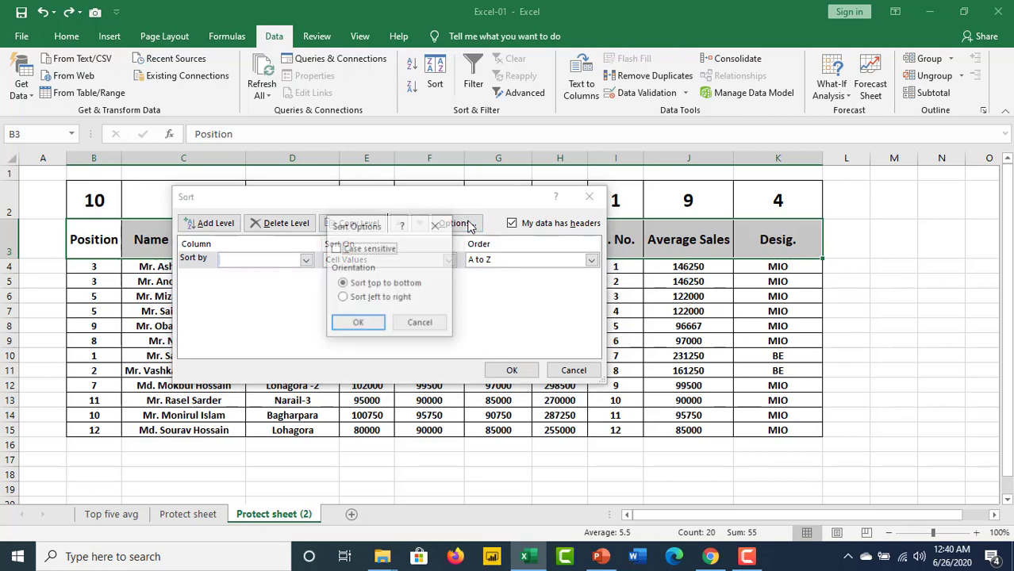
pyautogui.click(343, 298)
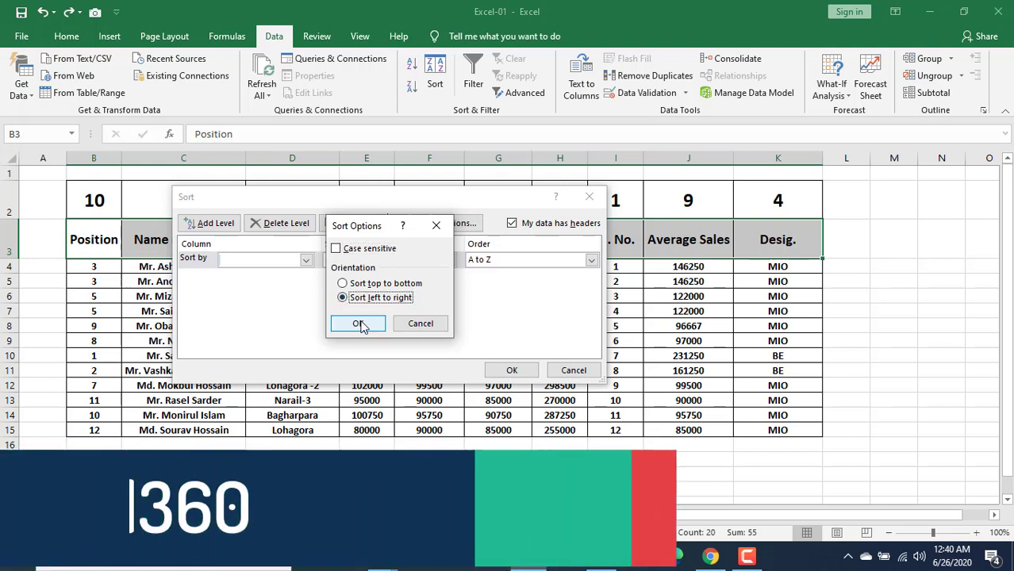
pyautogui.click(357, 325)
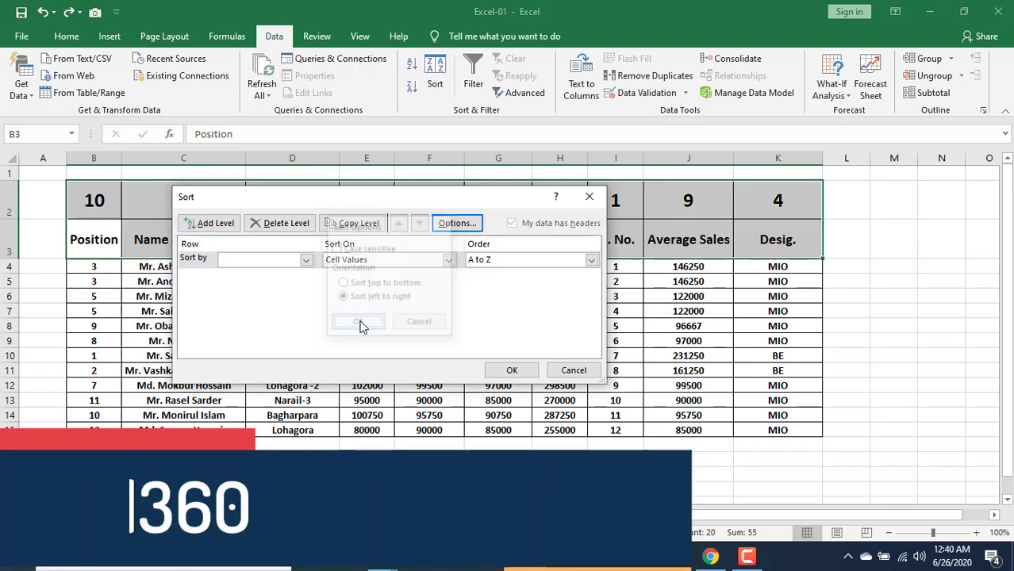
# Sort by Row 2 again, smallest to largest, putting columns in order 1–10.
pyautogui.click(306, 260)
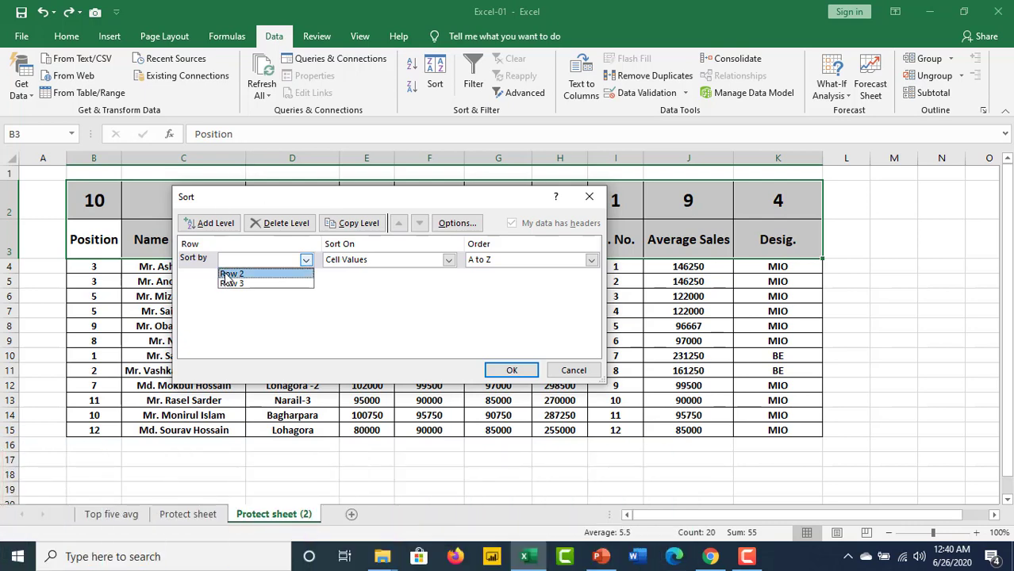
pyautogui.click(228, 274)
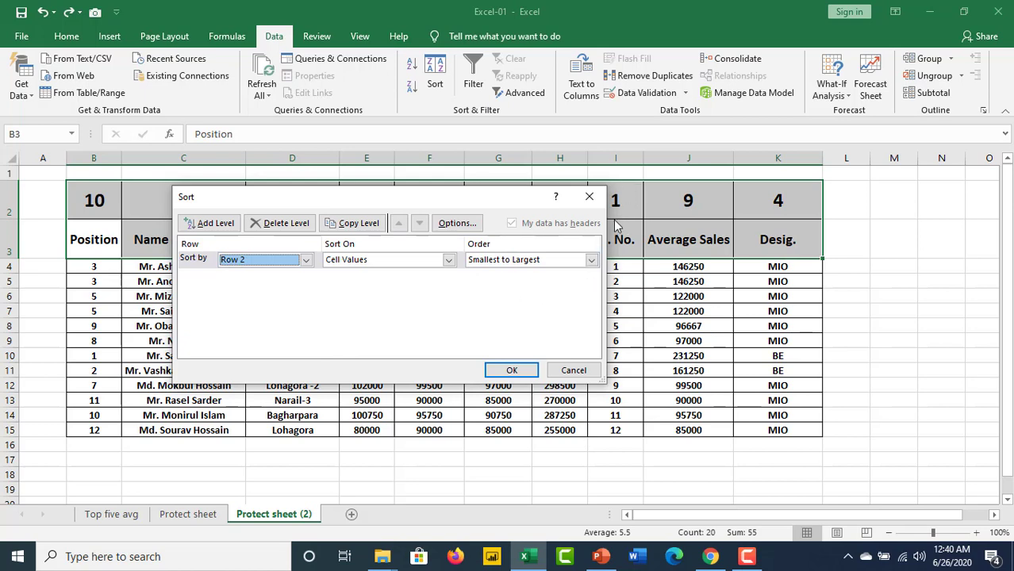
pyautogui.click(508, 373)
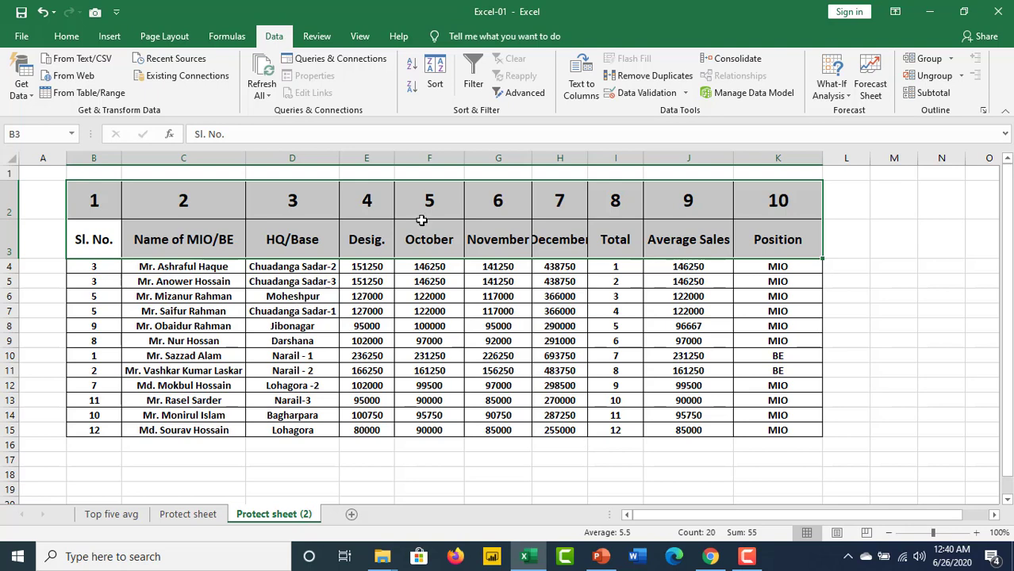
# Drag the H–I column border right so the December heading fits in column H.
pyautogui.moveTo(590, 160); pyautogui.dragTo(602, 159)
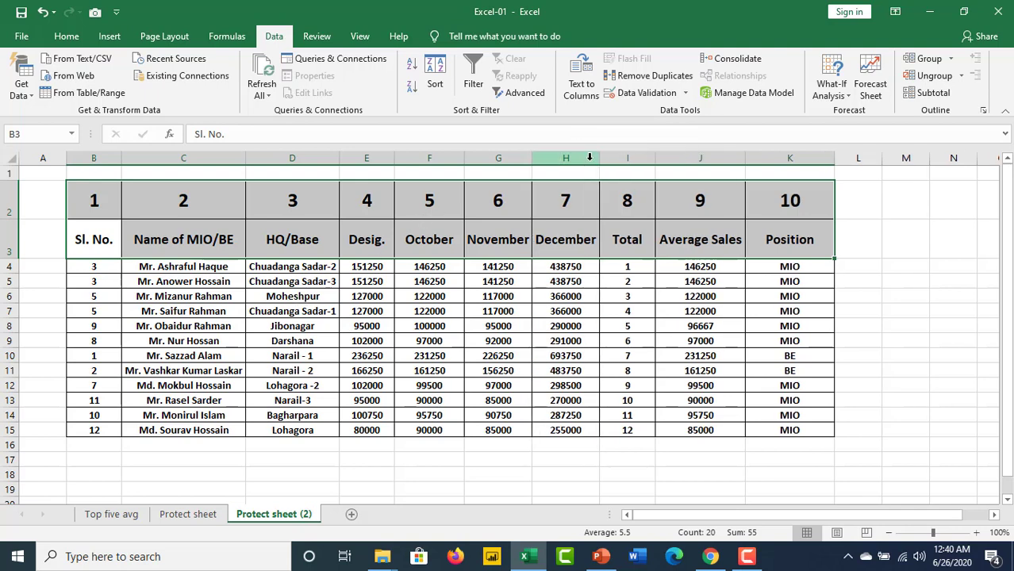
pyautogui.moveTo(533, 157); pyautogui.dragTo(533, 157)
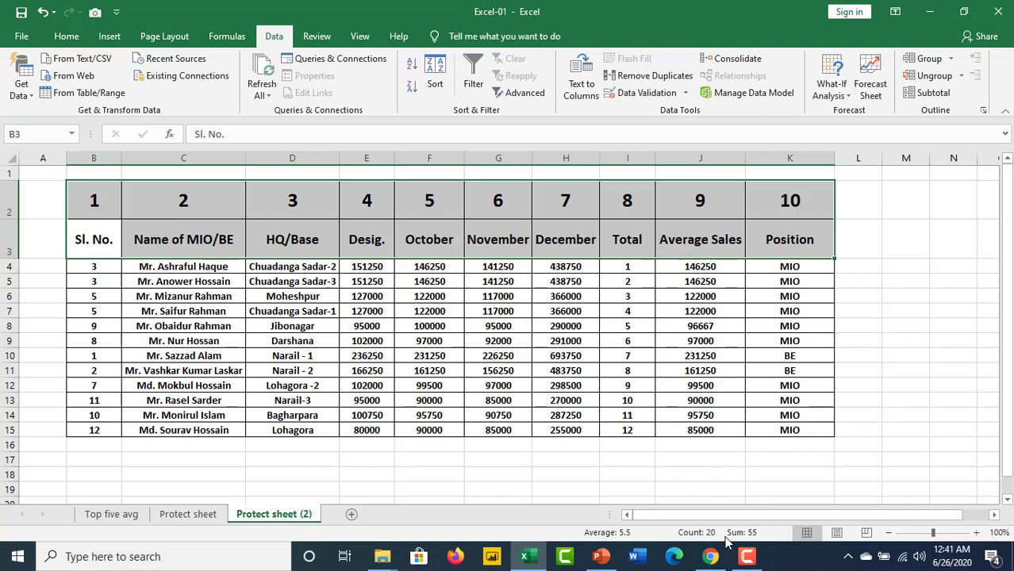
pyautogui.click(747, 556)
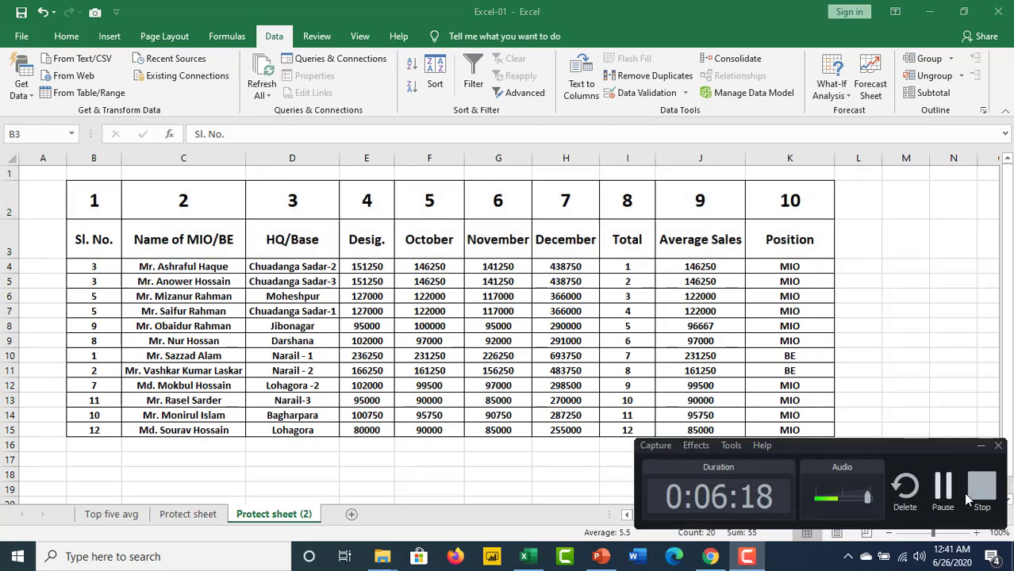